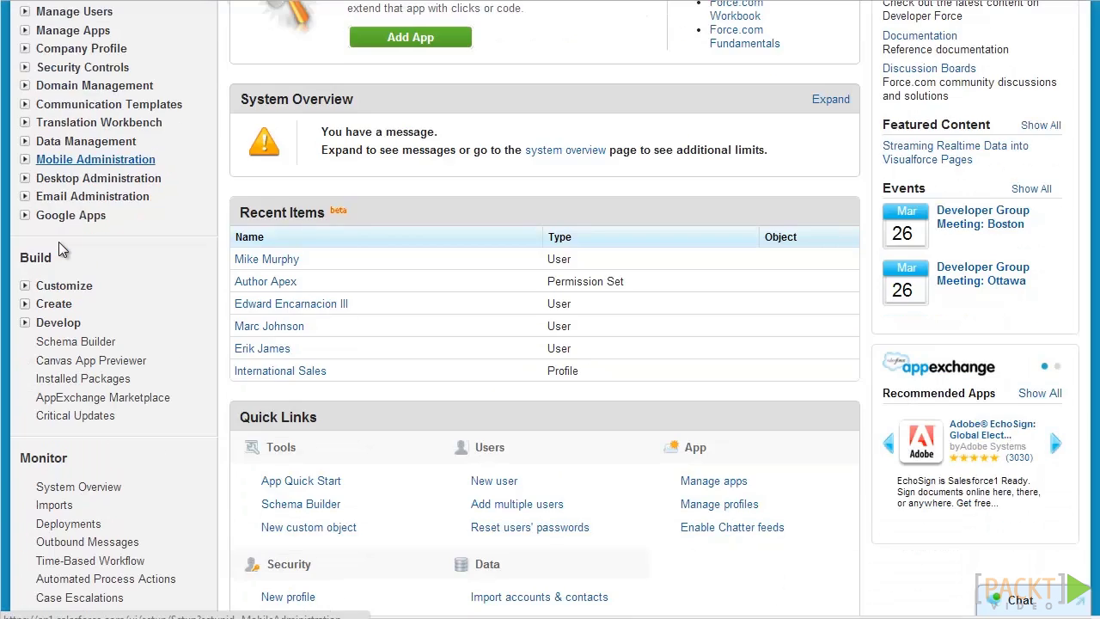
Go to Customize > Accounts > Fields and start a new Account custom field.
left_click(25, 285)
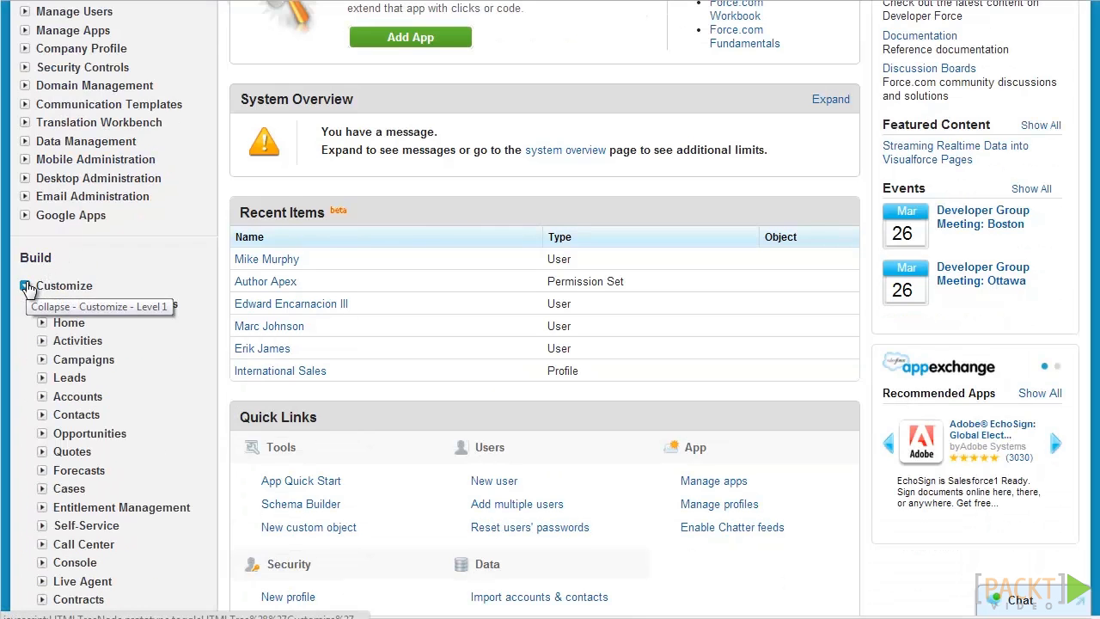
scroll(30, 292, "down", 3)
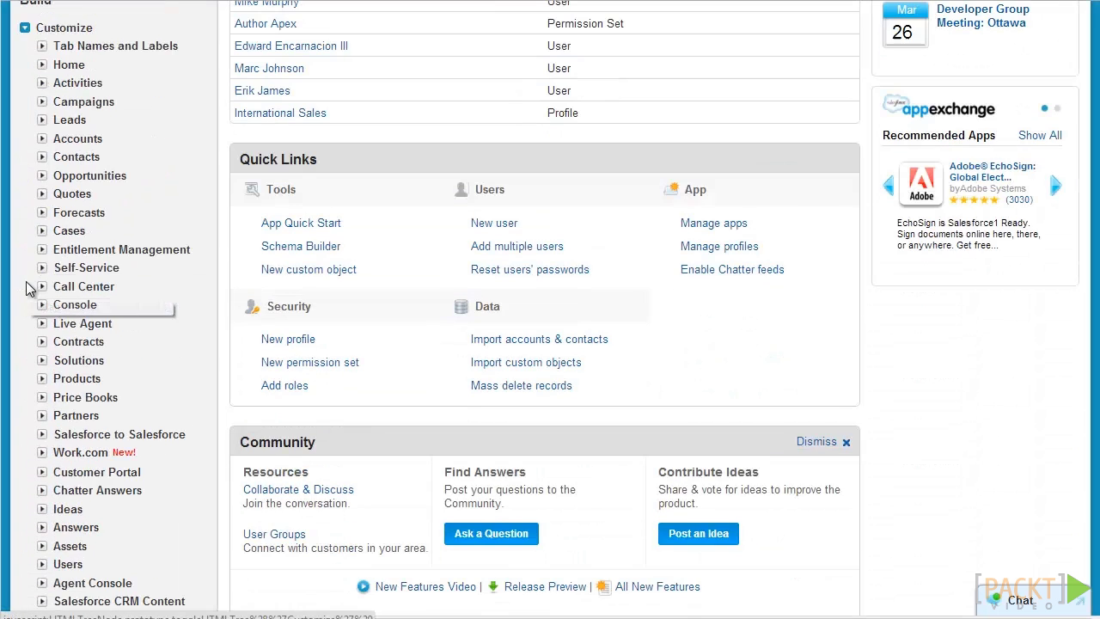
left_click(41, 138)
left_click(83, 159)
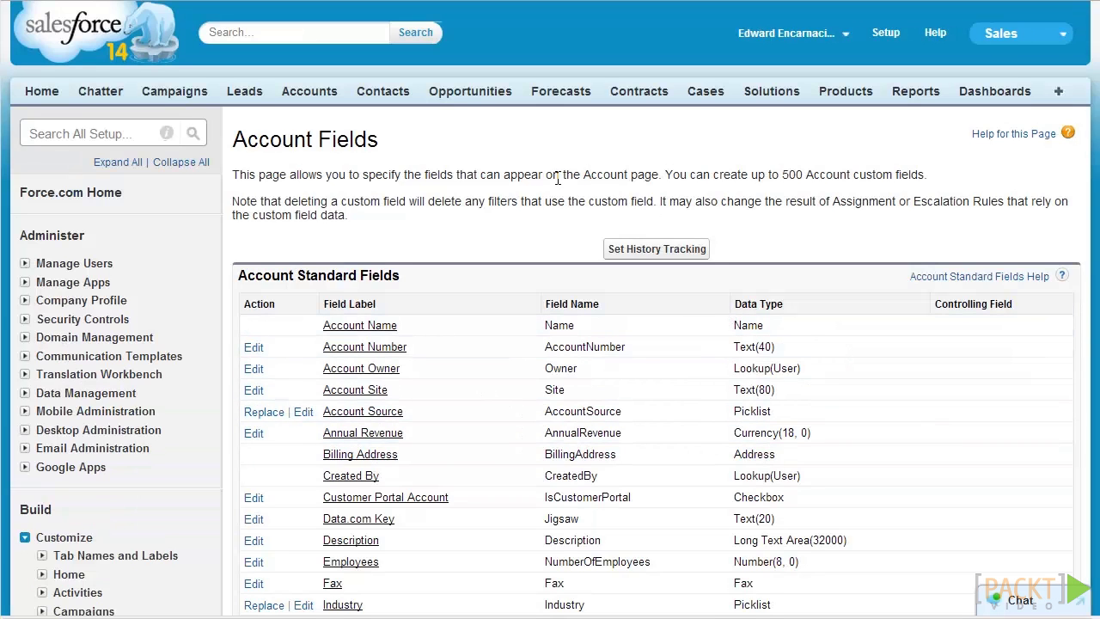
scroll(557, 176, "down", 5)
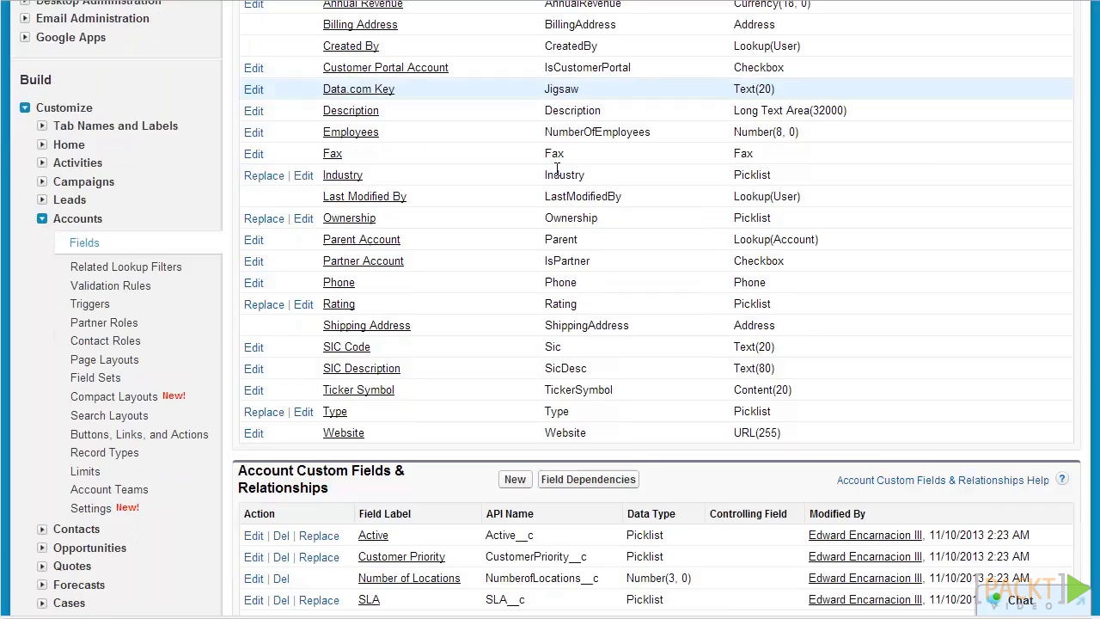
scroll(558, 176, "down", 2)
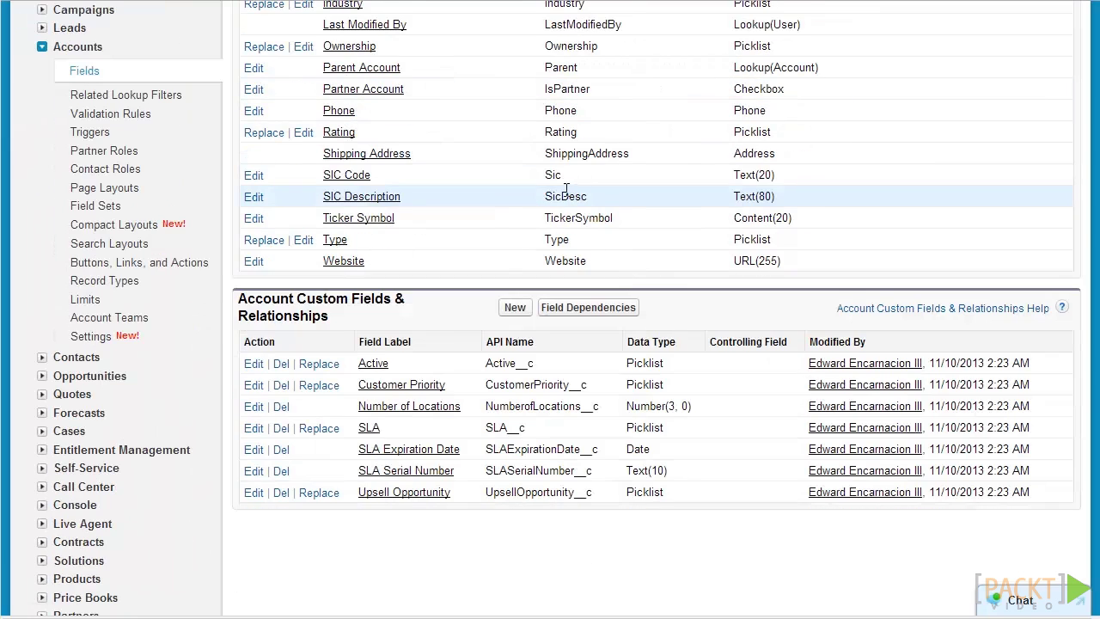
left_click(514, 311)
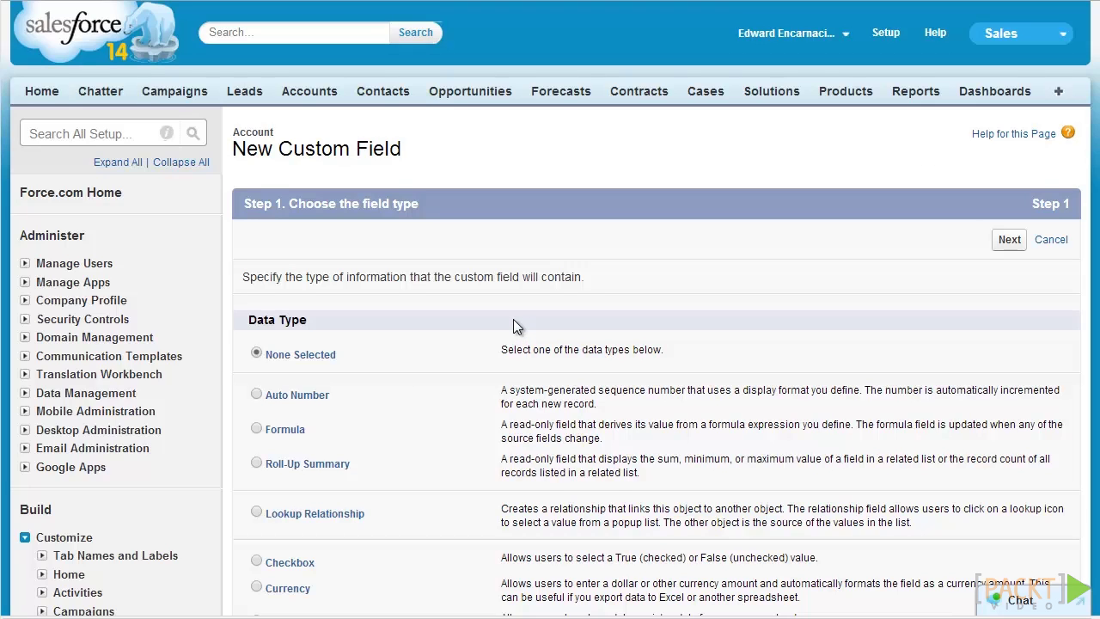
Choose Text as the data type for the new Account field.
scroll(463, 298, "down", 1)
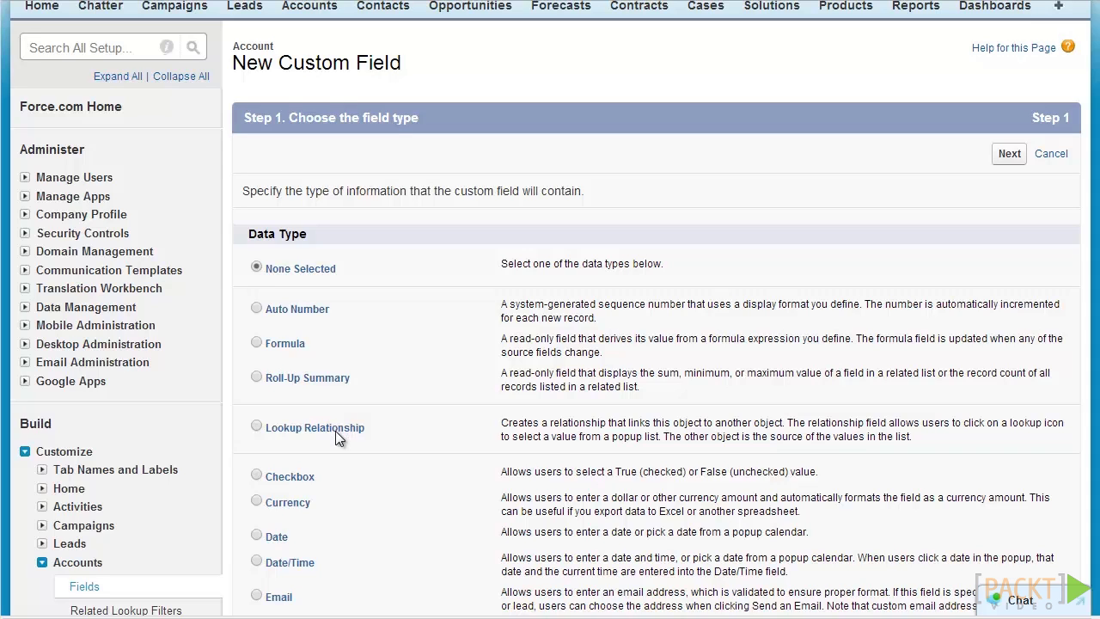
scroll(328, 429, "down", 3)
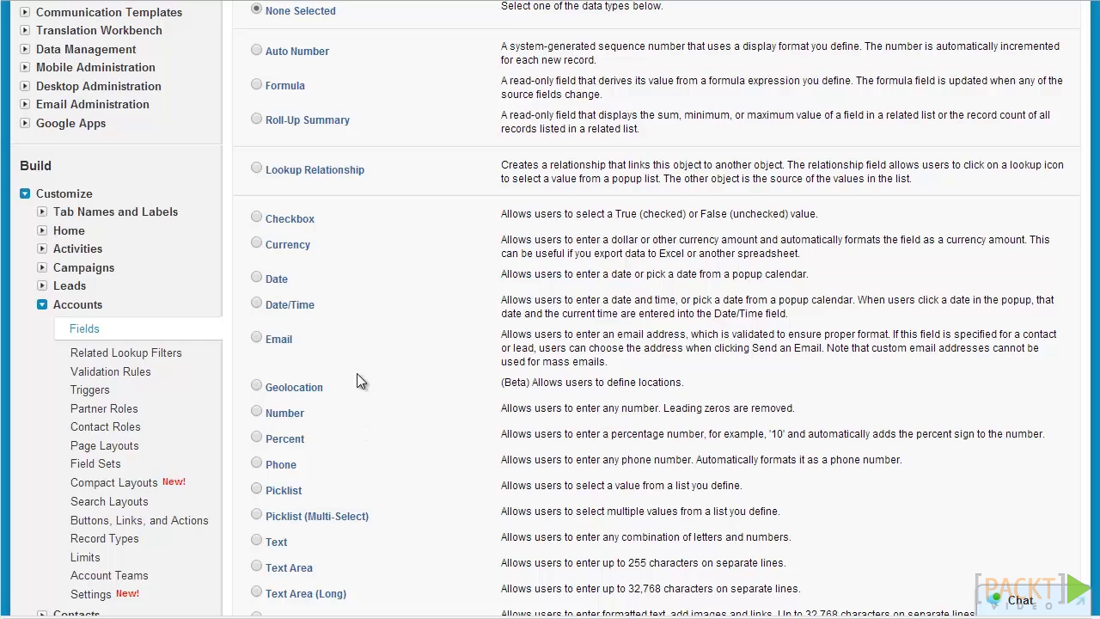
scroll(333, 335, "down", 1)
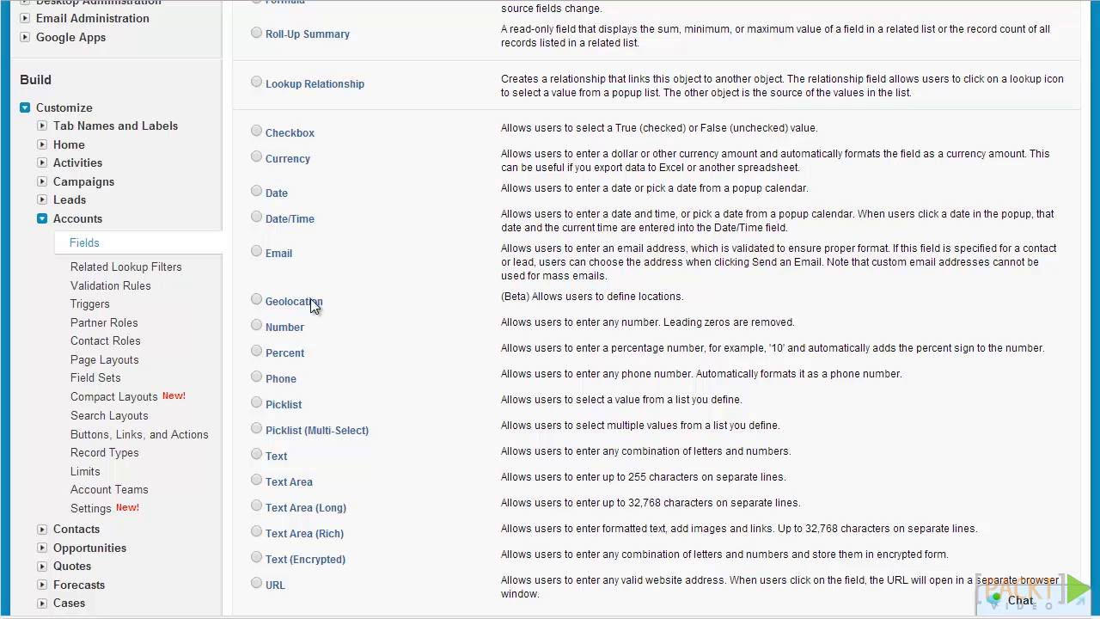
left_click(273, 455)
scroll(799, 387, "down", 3)
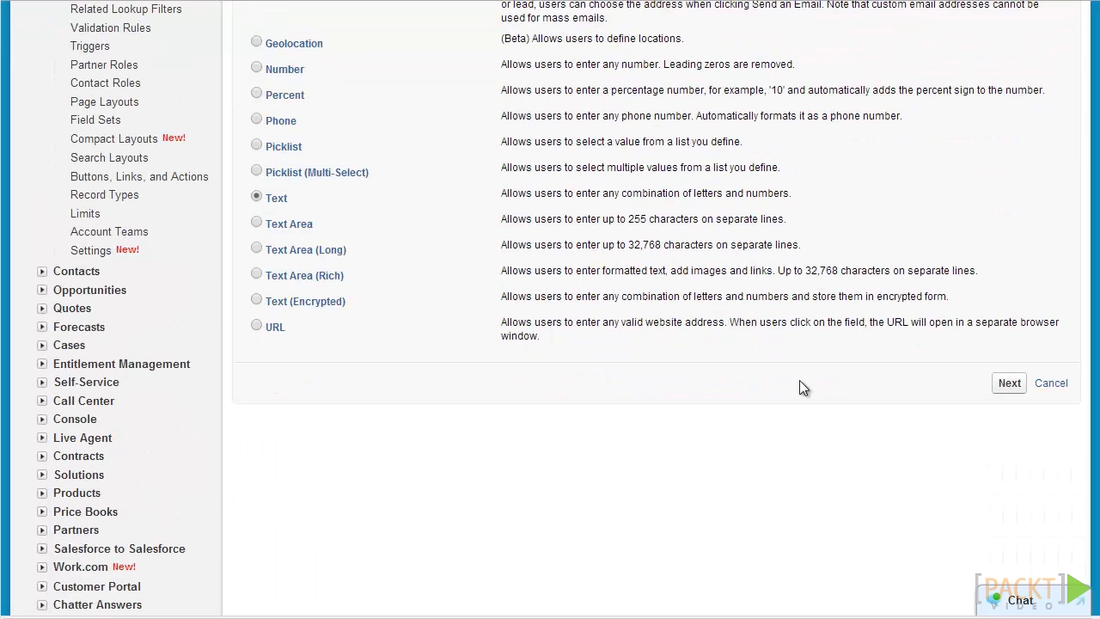
Give the Text field the label 'Legacy ID' and length 20.
left_click(1007, 385)
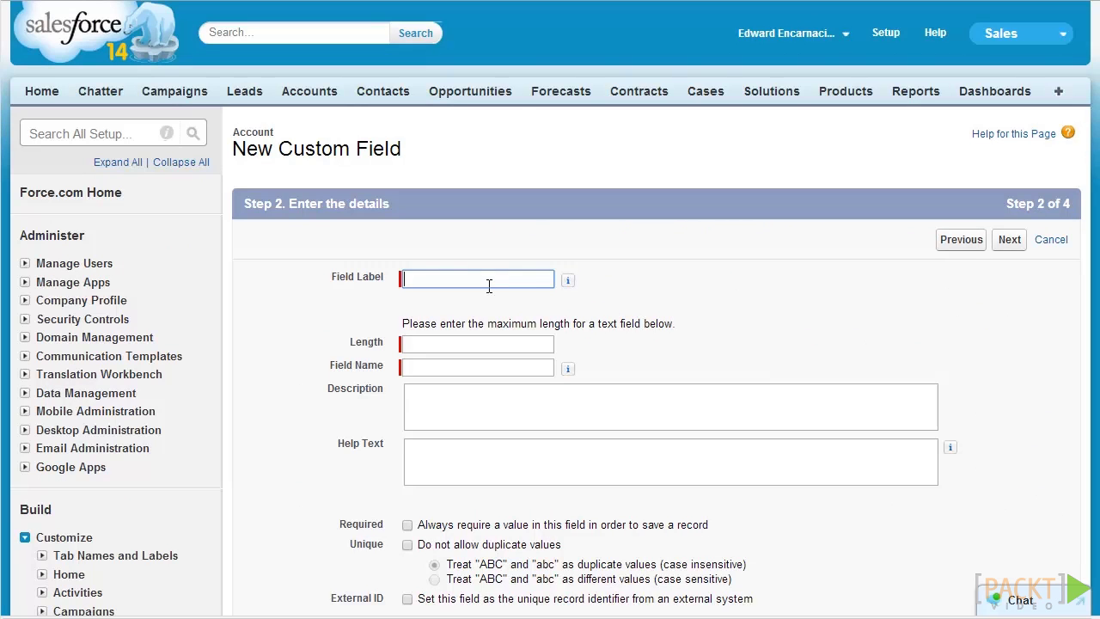
type("Legacy ID")
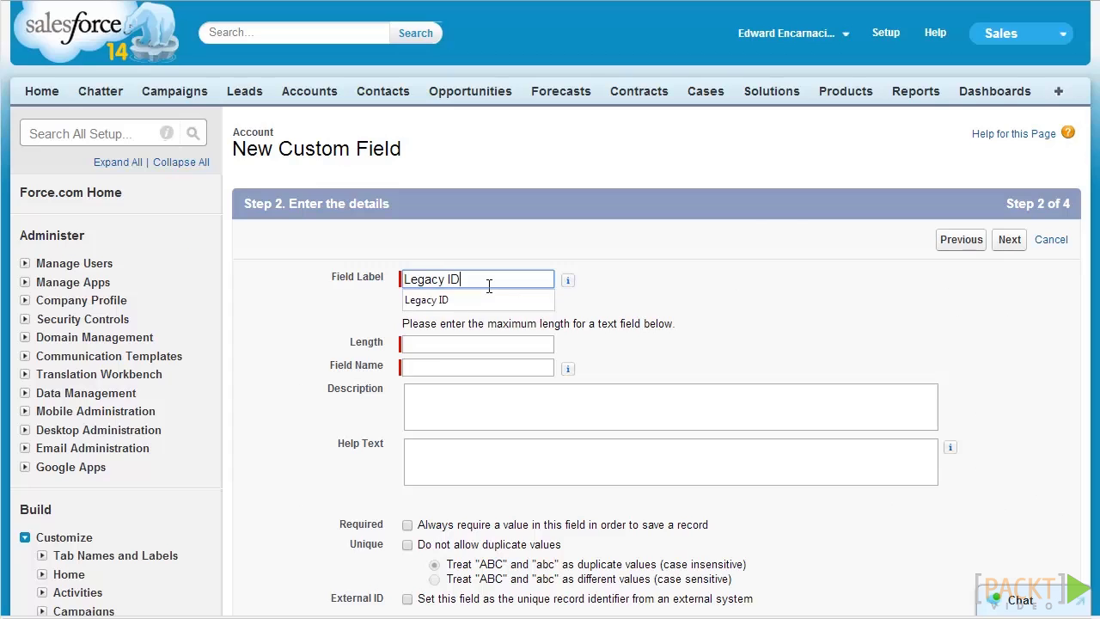
key("Tab")
key("Tab")
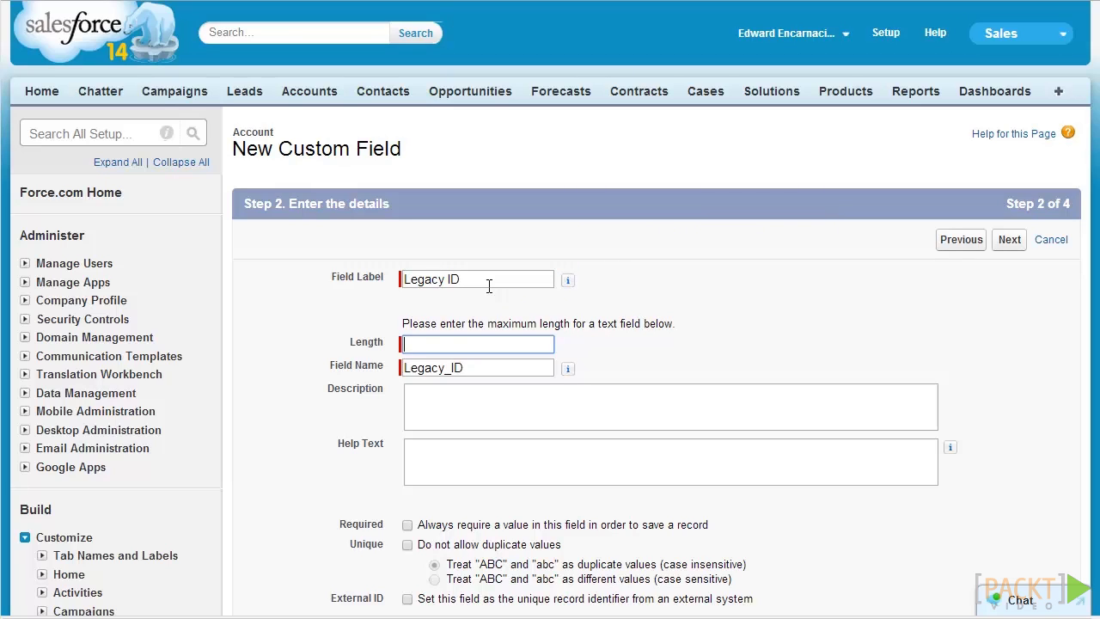
type("20")
key("Tab")
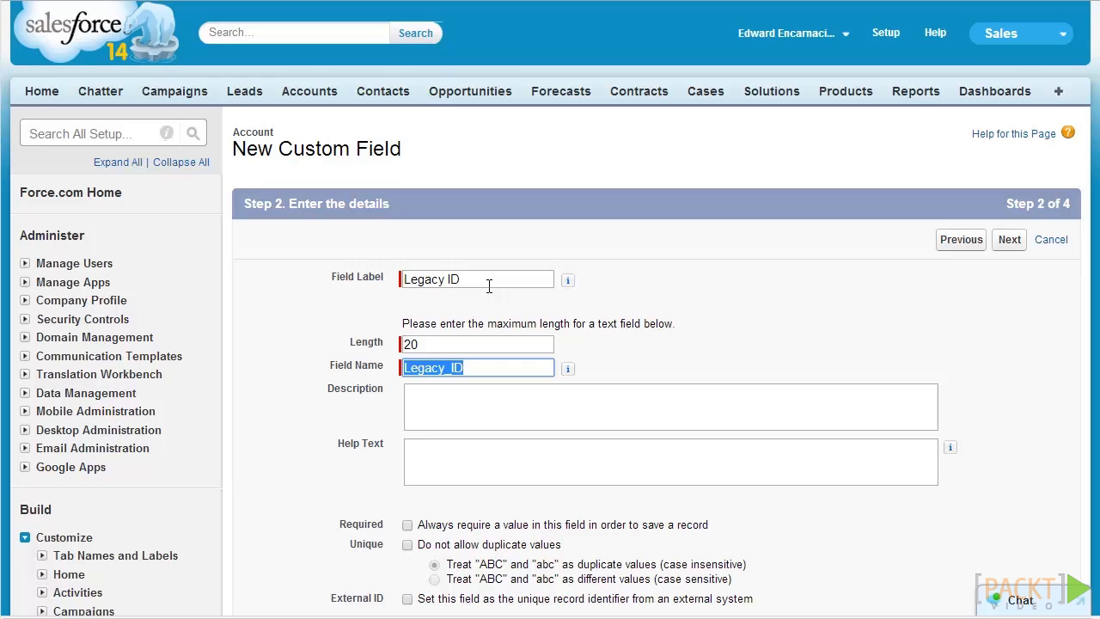
Add help text 'Legacy ID from old system' and description 'Used in middleware integrations'.
left_click(542, 446)
left_click(540, 391)
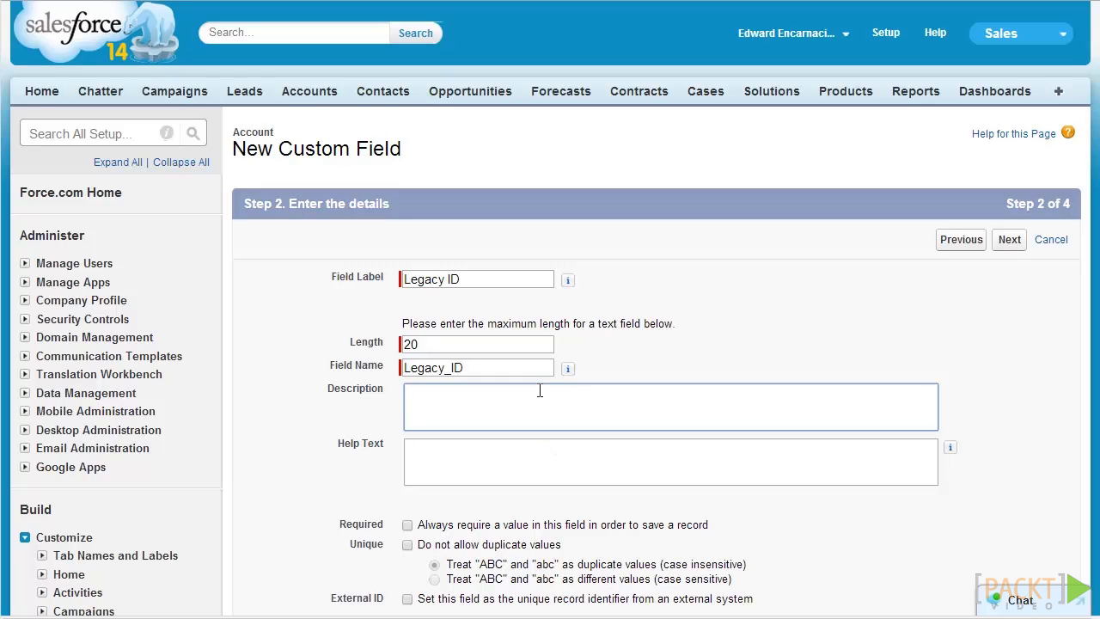
left_click(531, 469)
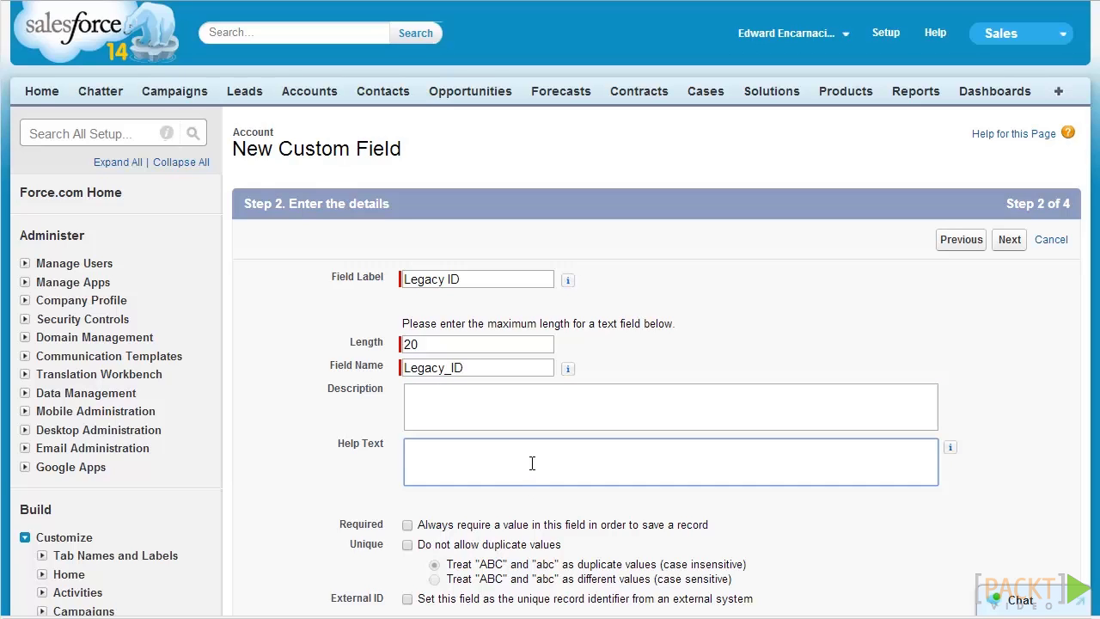
left_click(550, 396)
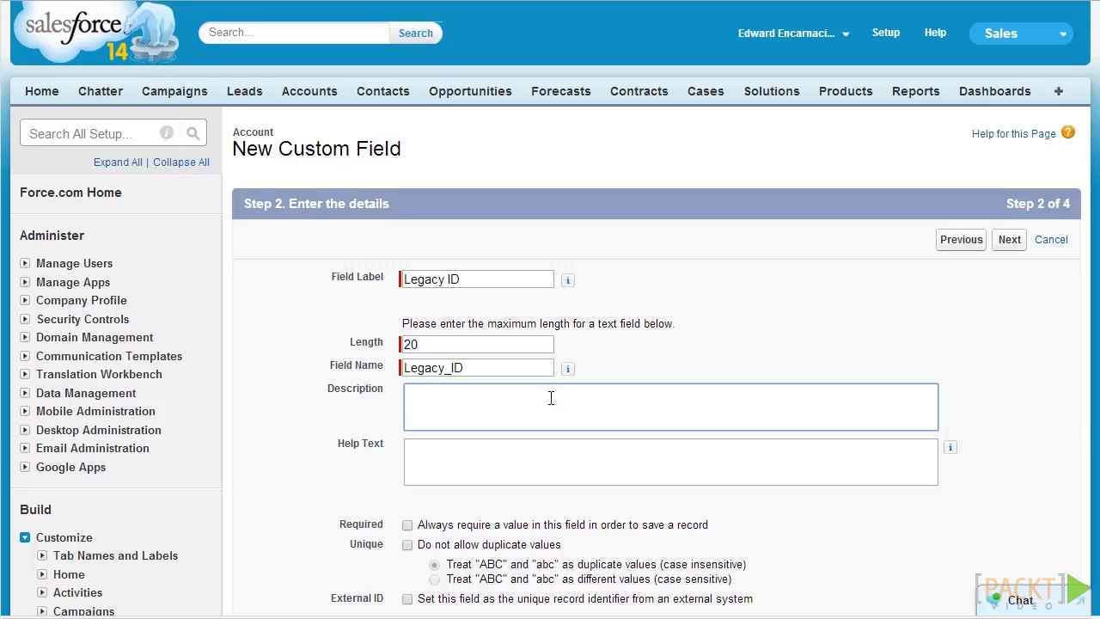
left_click(541, 445)
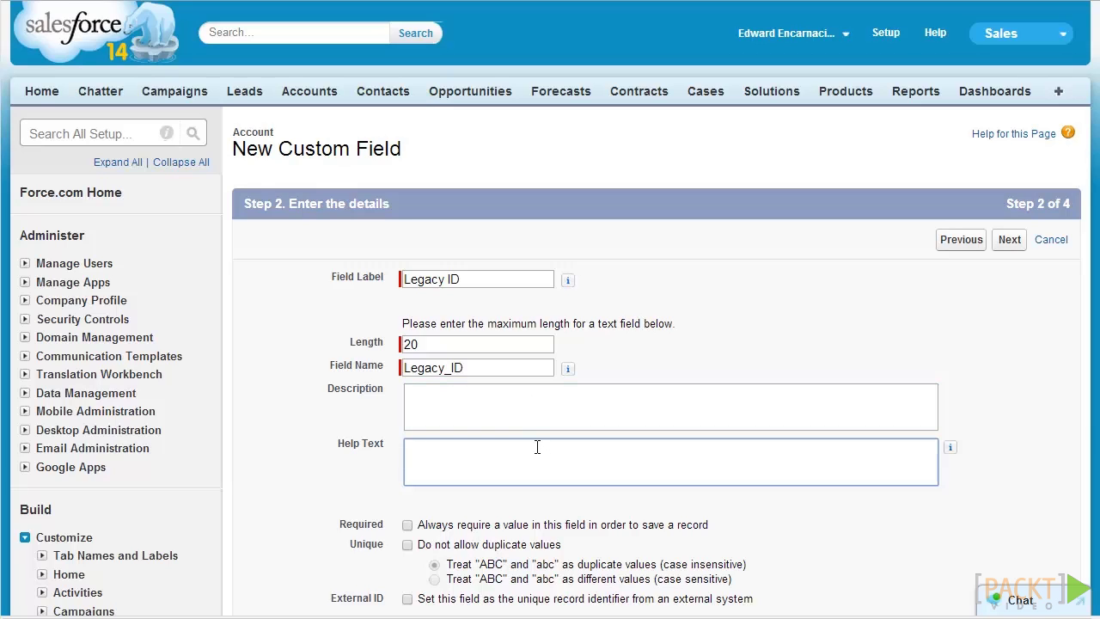
type("Legacy ID from old system")
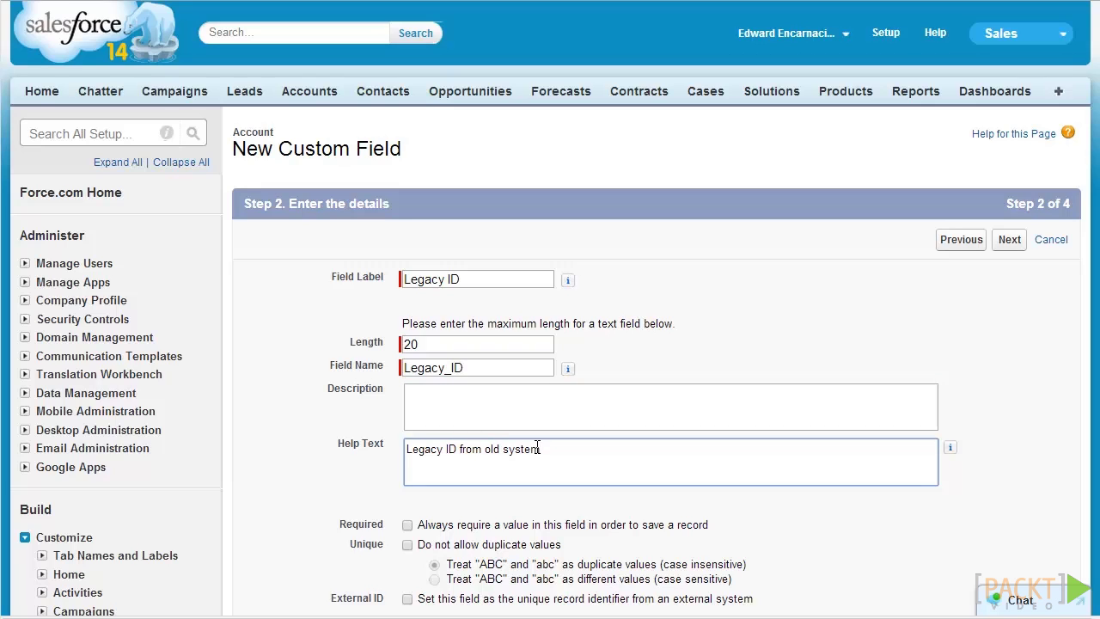
left_click(552, 402)
type("Use")
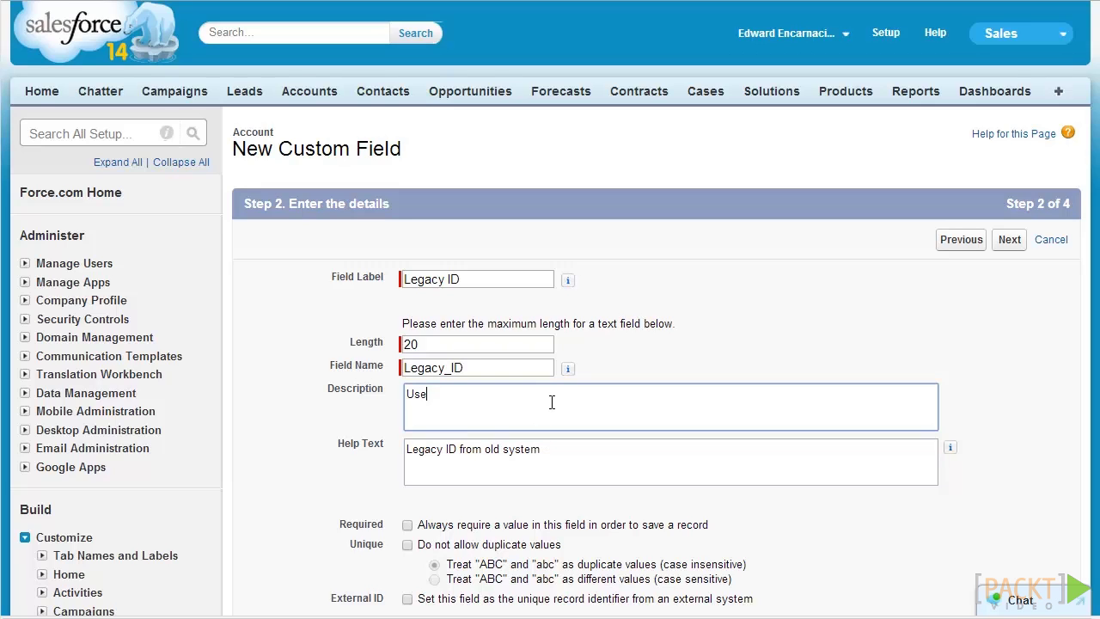
type("d in middleware ")
type("integration")
type("s")
key("Tab")
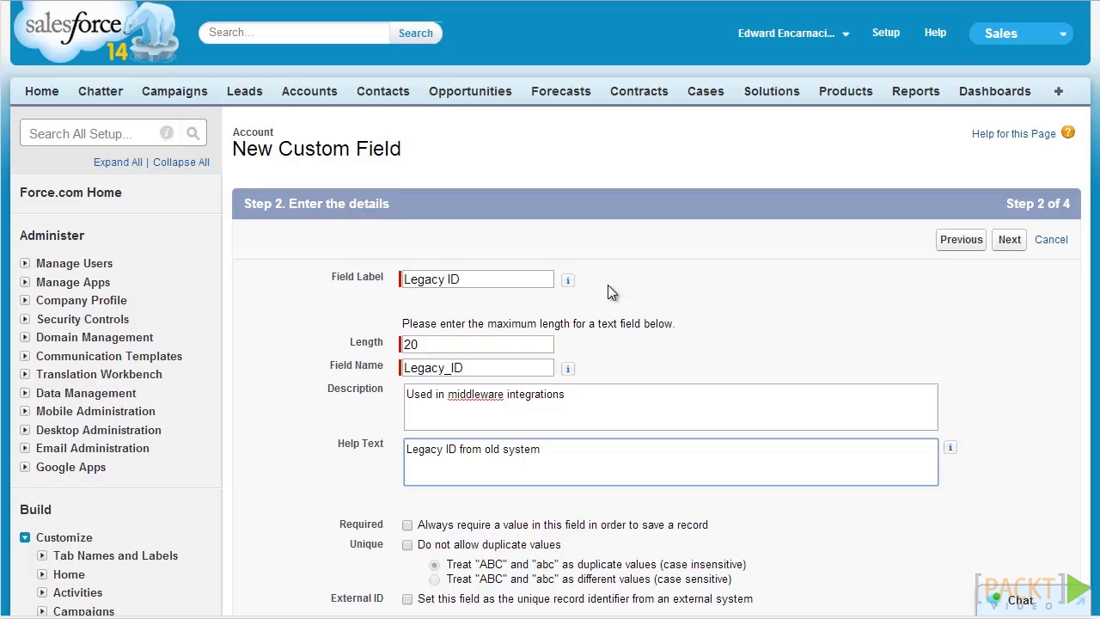
Mark Legacy ID as unique with no duplicate values and as an External ID.
scroll(607, 284, "down", 1)
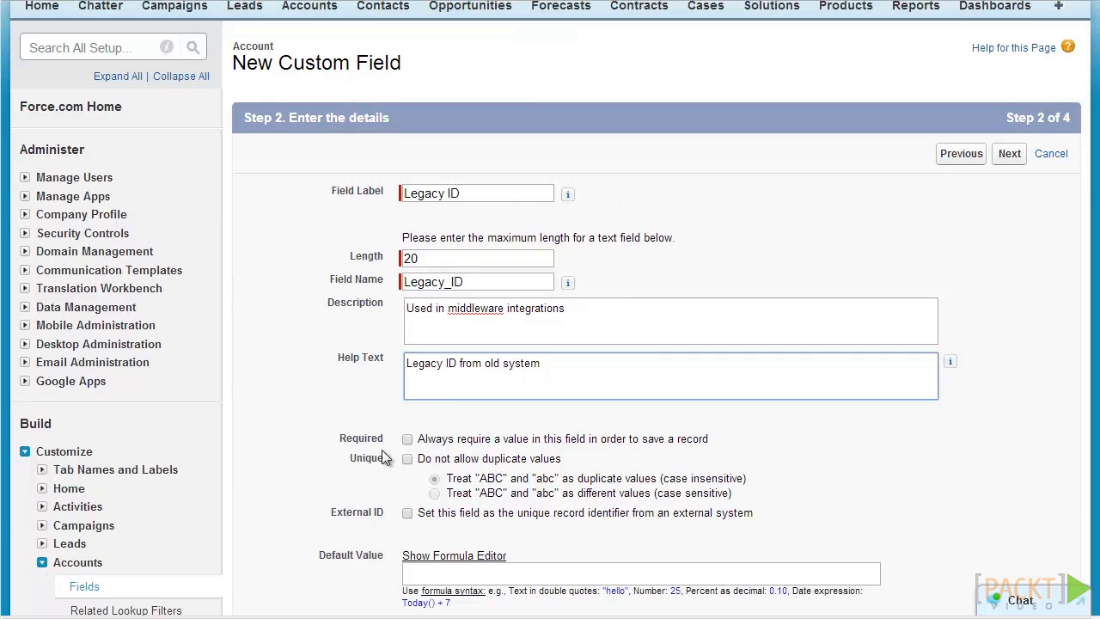
left_click(407, 459)
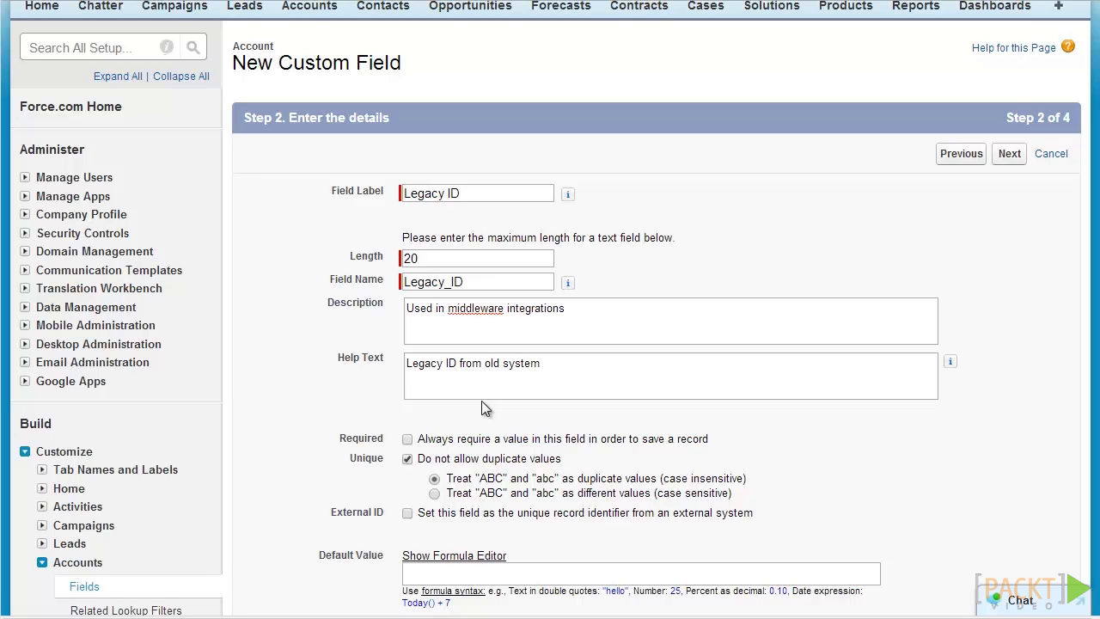
scroll(483, 408, "down", 2)
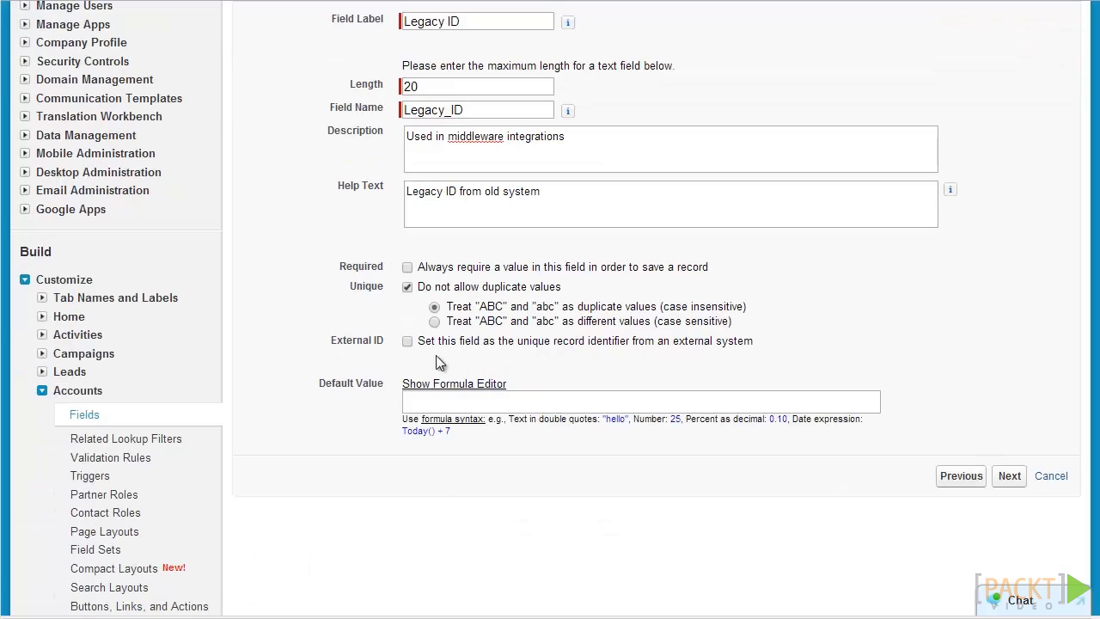
left_click(407, 341)
left_click(437, 399)
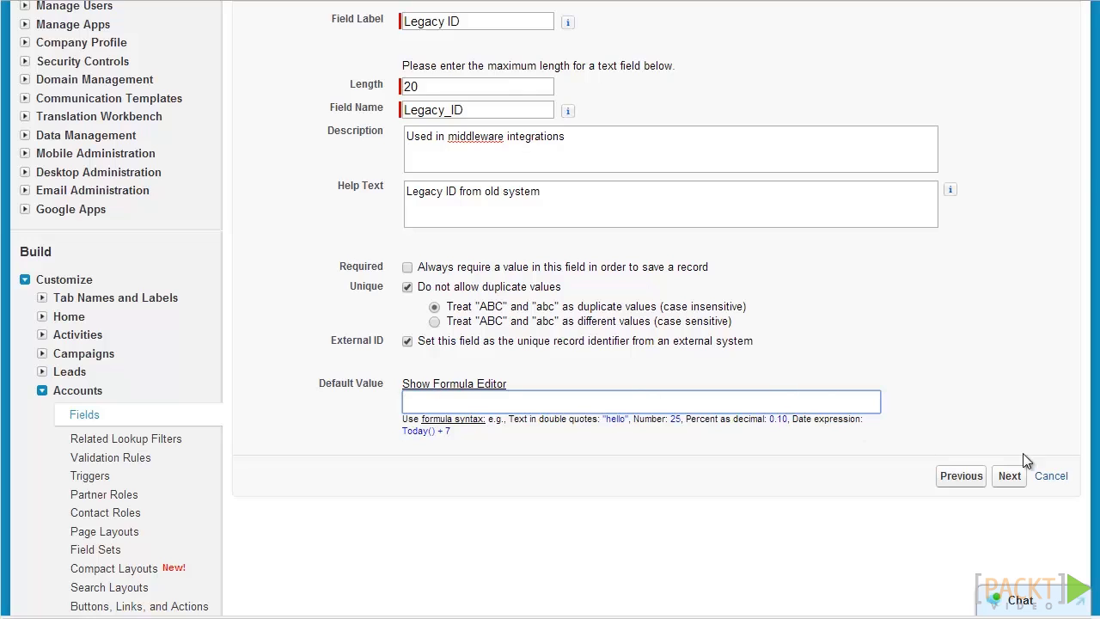
left_click(1010, 475)
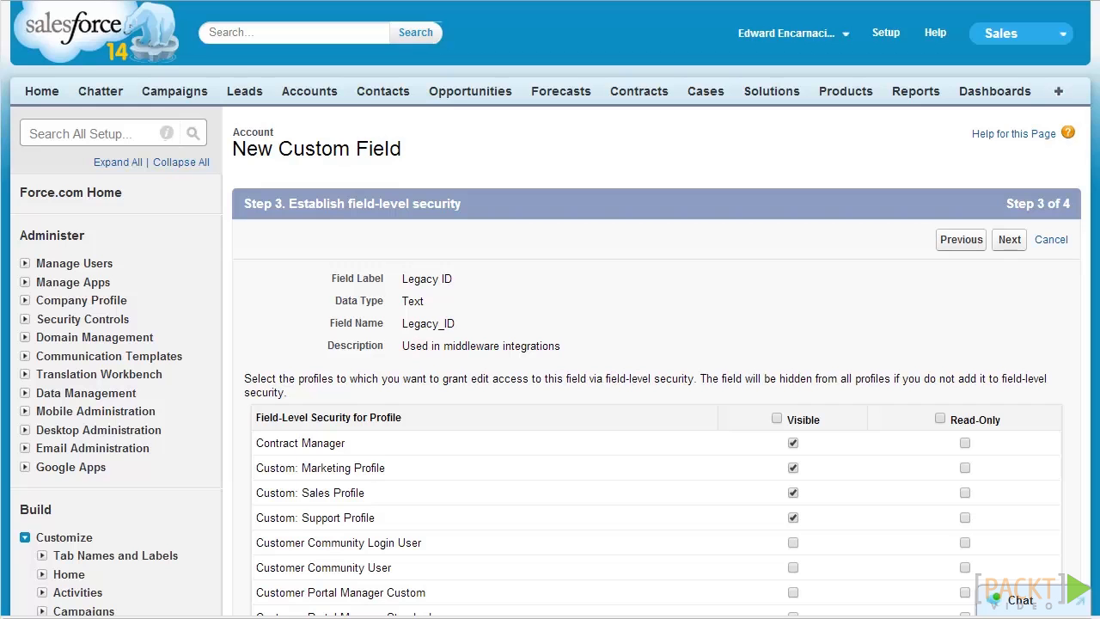
Make Legacy ID visible and read-only for all profiles, but editable for System Administrator.
left_click(777, 418)
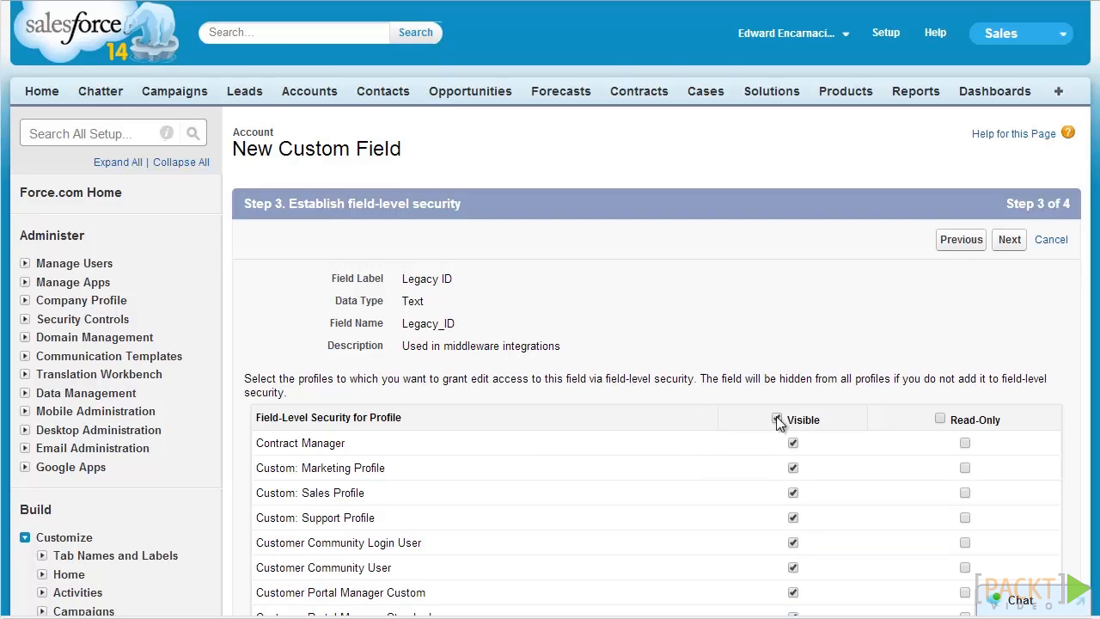
scroll(832, 335, "down", 6)
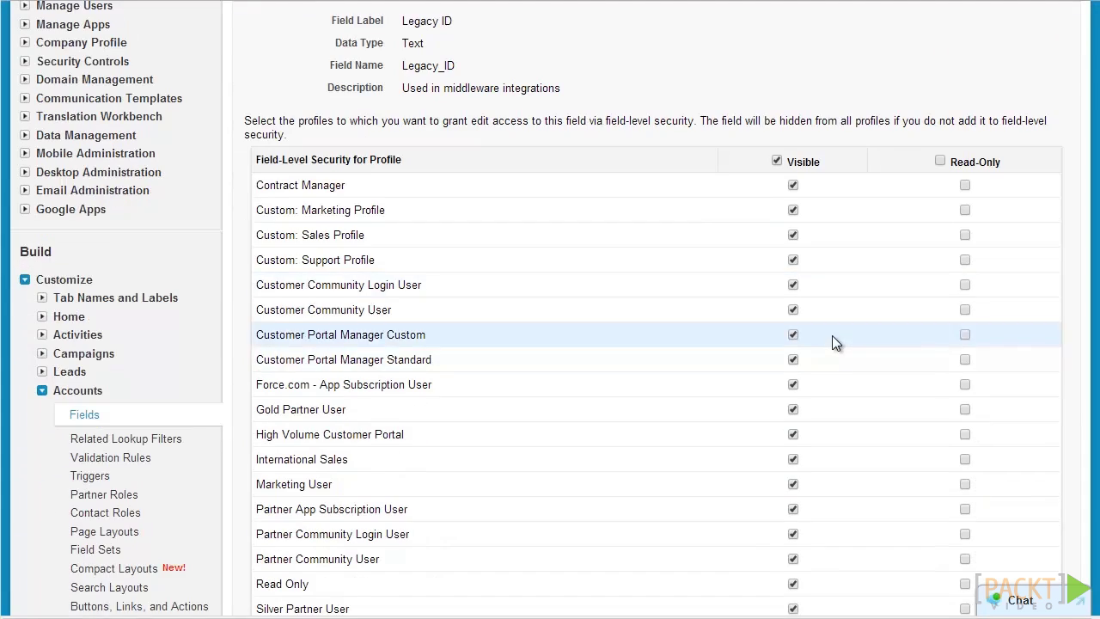
scroll(923, 333, "up", 5)
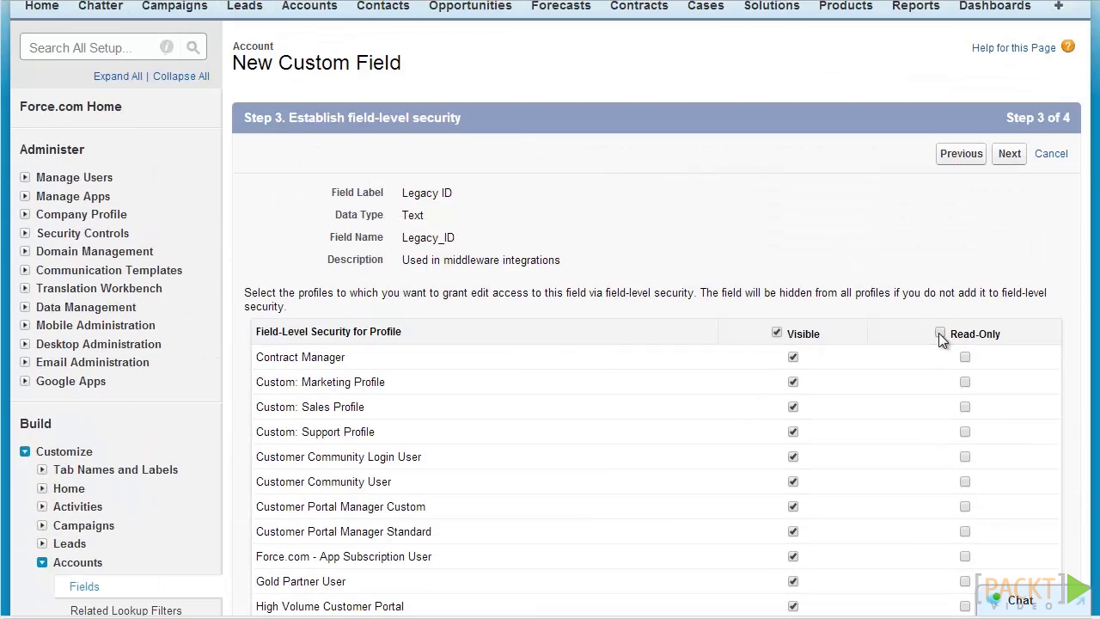
left_click(940, 333)
left_click(940, 333)
left_click(940, 333)
scroll(940, 335, "down", 4)
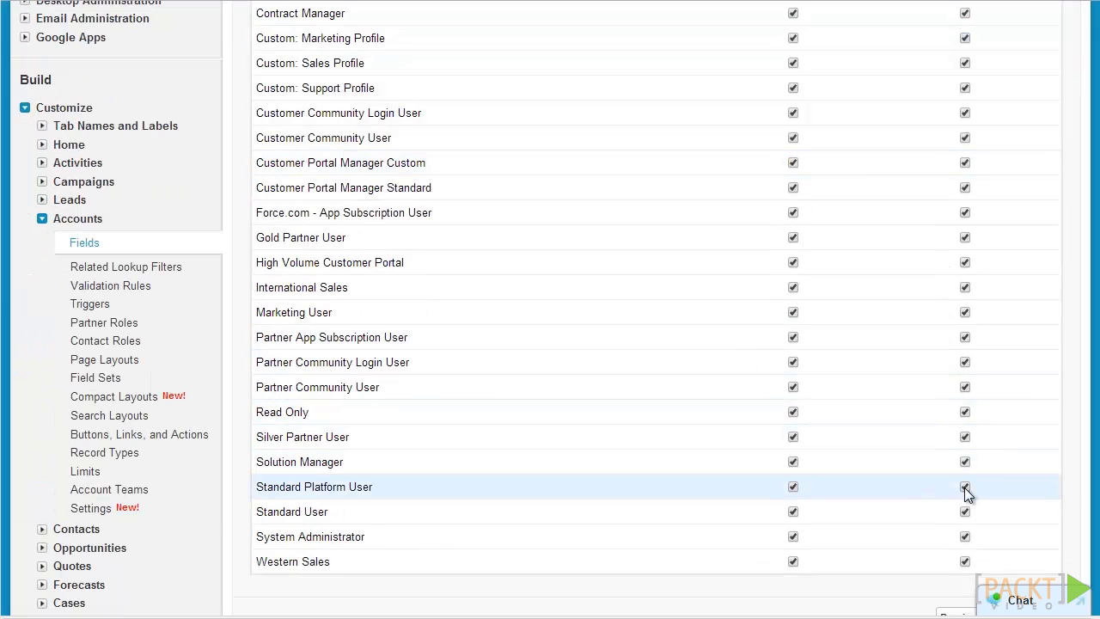
left_click(965, 536)
scroll(964, 536, "up", 2)
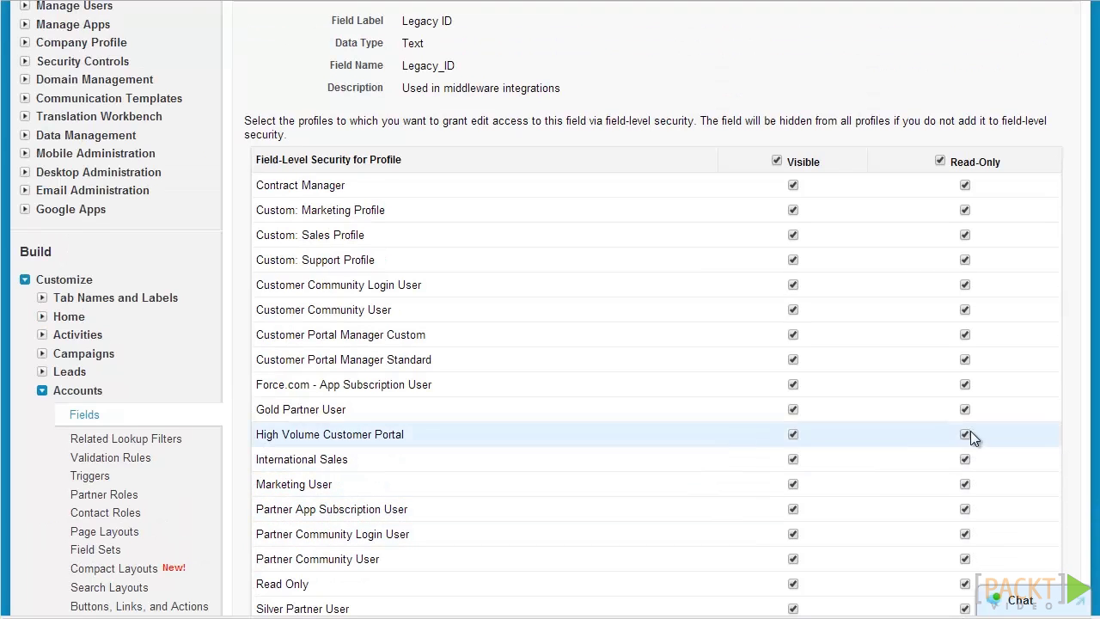
scroll(970, 431, "down", 5)
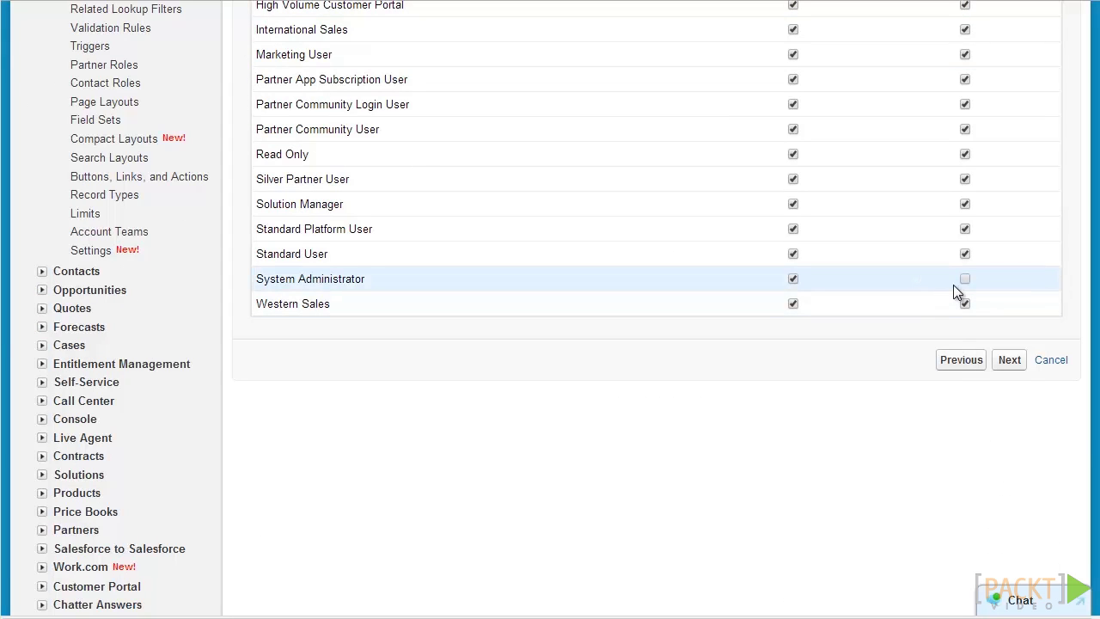
left_click(1014, 361)
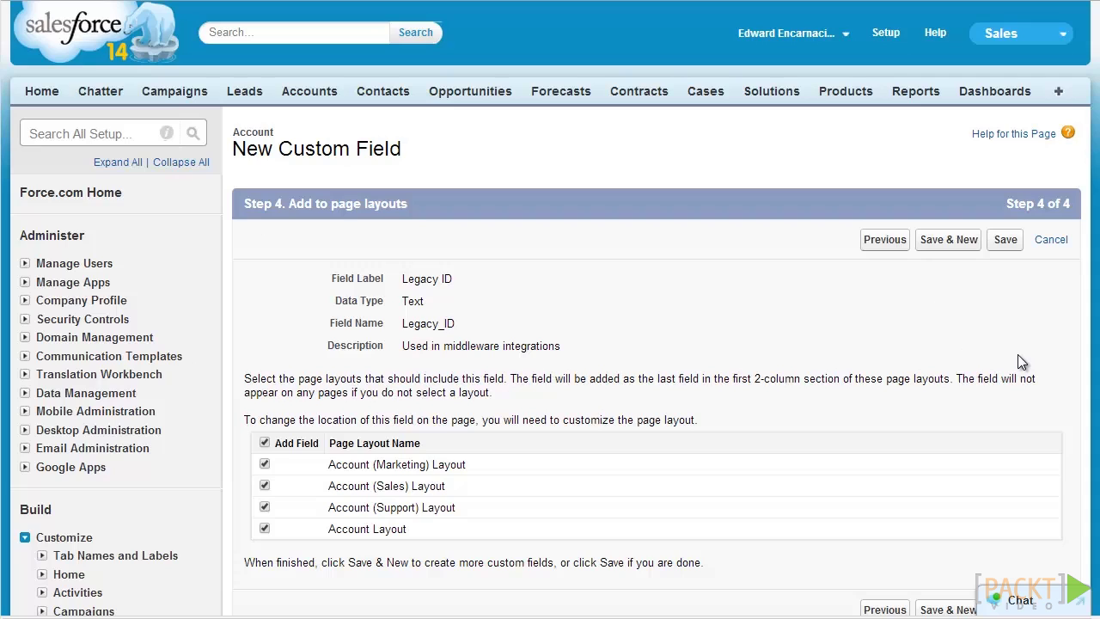
Include Legacy ID on the Account Layout only and save the new field.
left_click(265, 442)
scroll(267, 442, "down", 2)
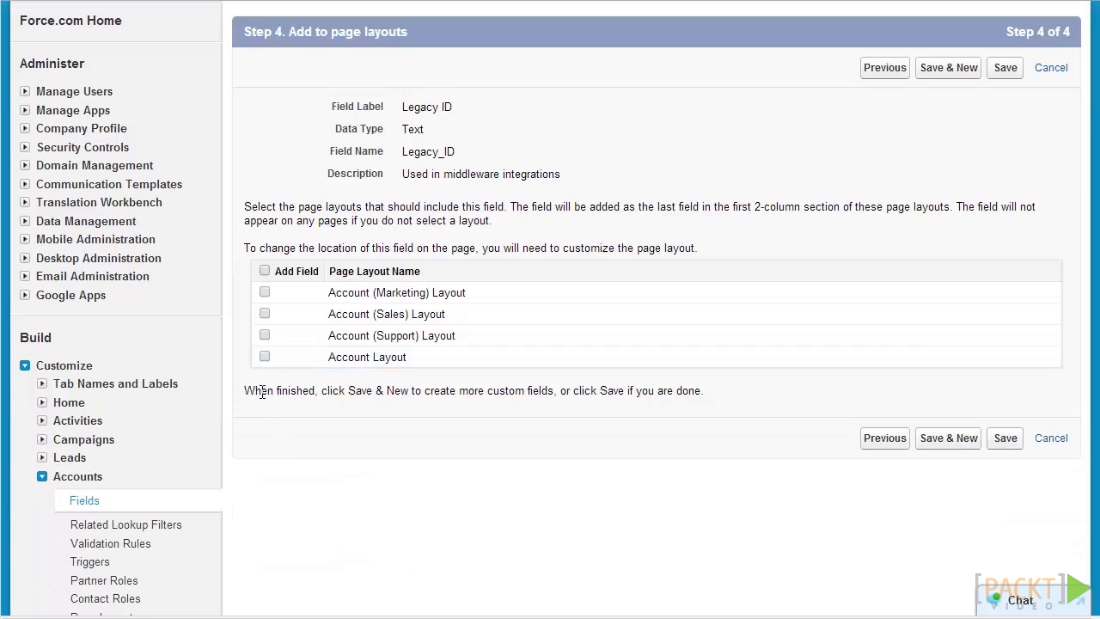
left_click(265, 357)
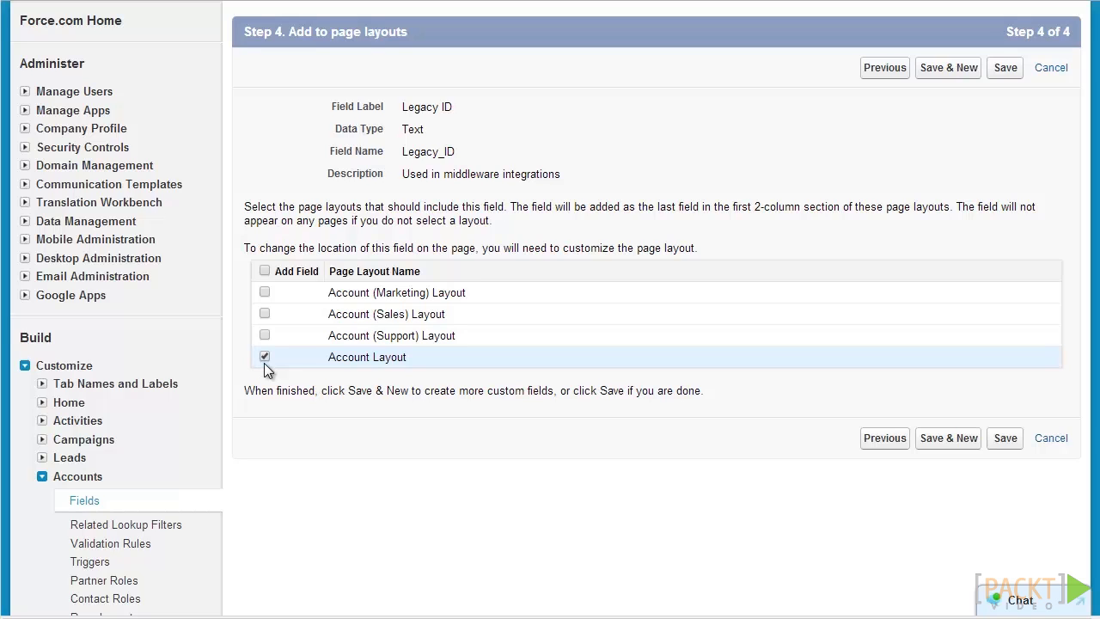
left_click(1005, 438)
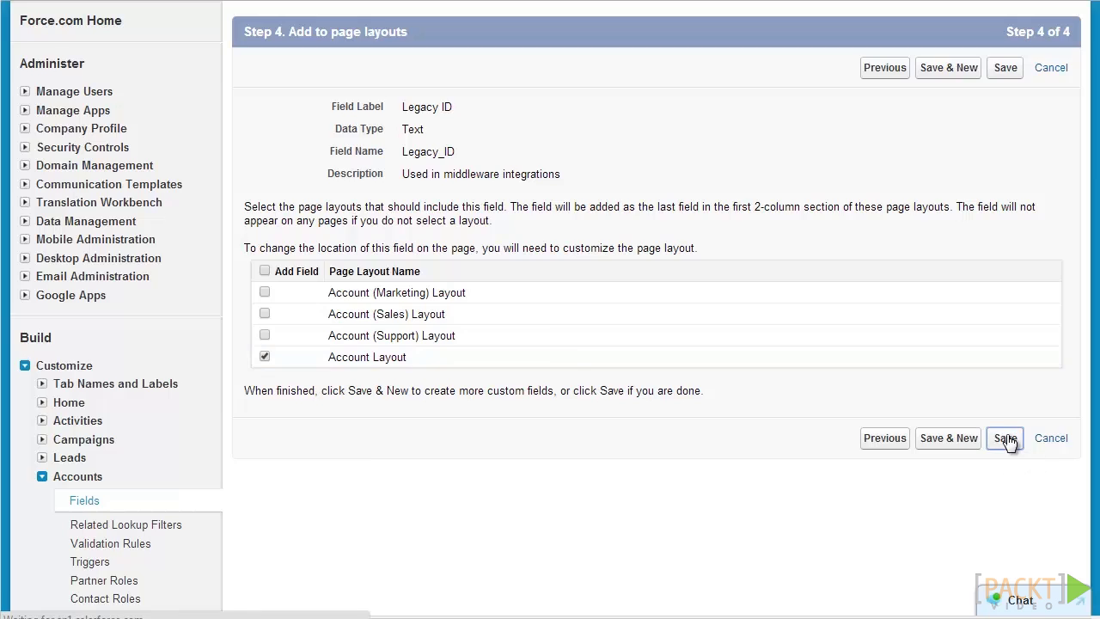